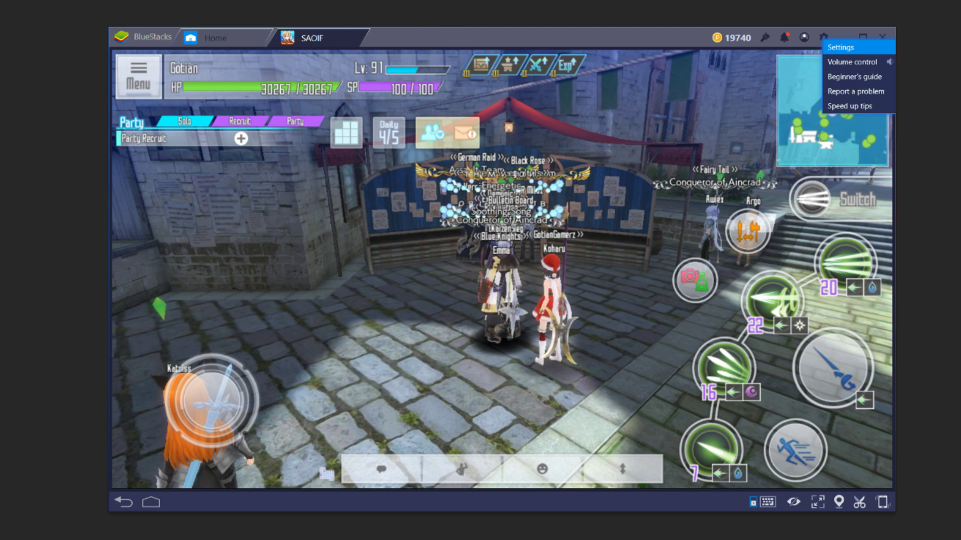
Open the BlueStacks settings and look through the Display and Engine options.
left_click(846, 47)
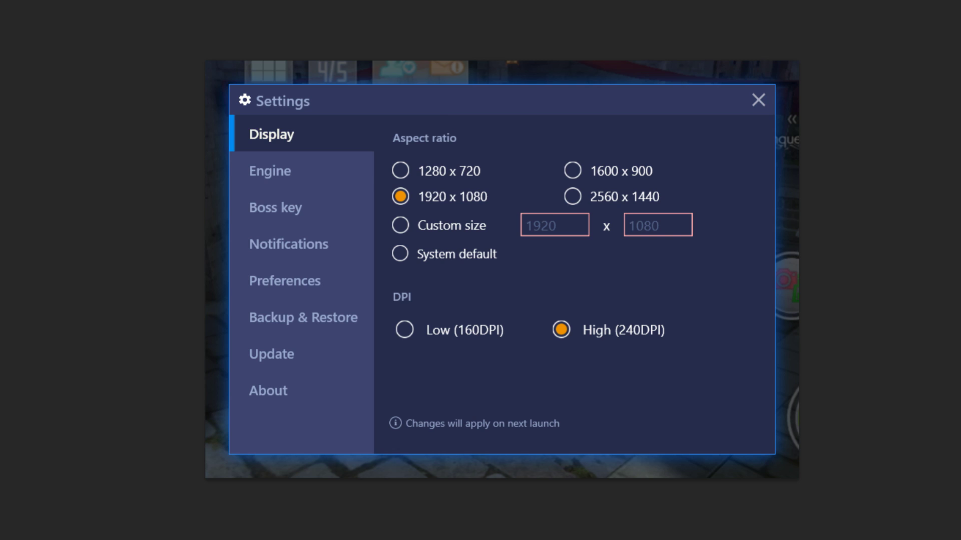
left_click(280, 171)
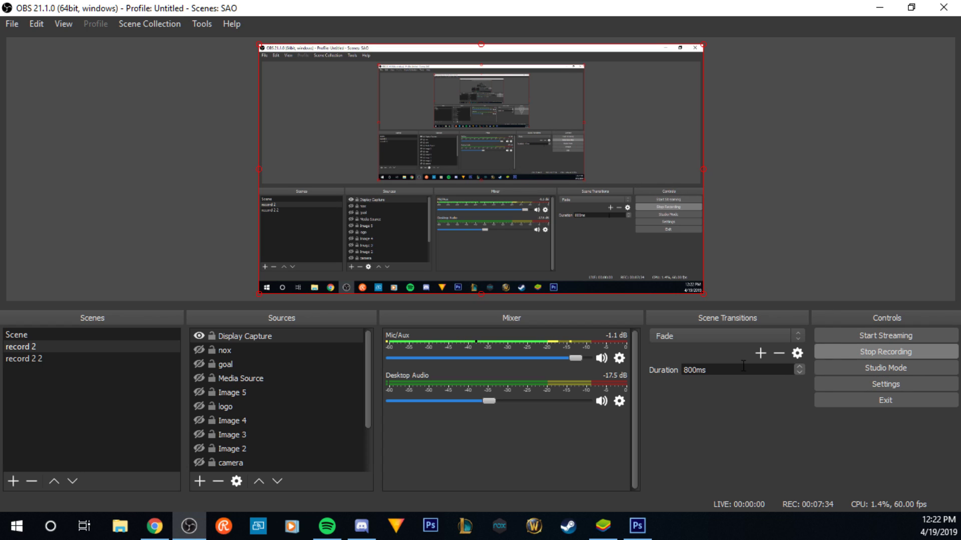
Switch to OBS and open its Output settings to examine the streaming encoder options.
left_click(886, 386)
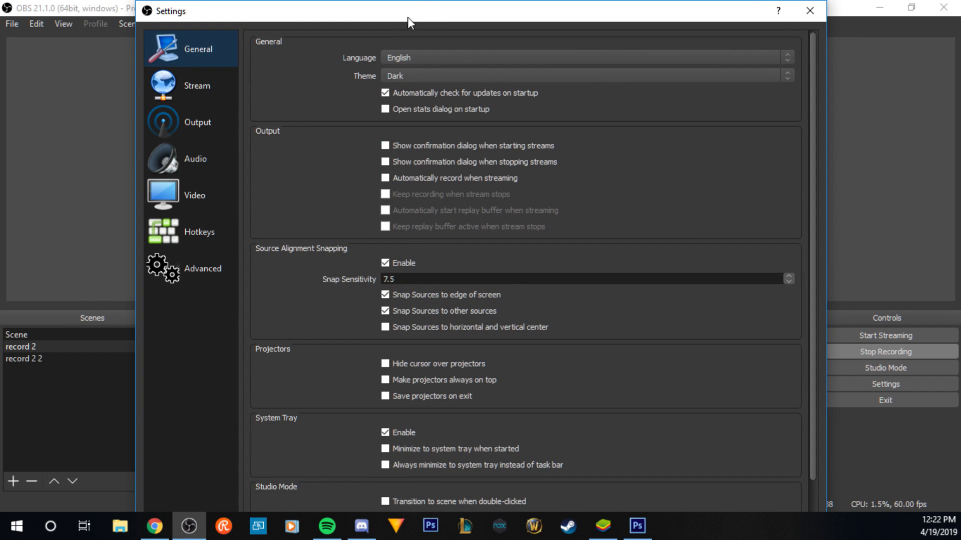
left_click_drag(406, 20, 486, 44)
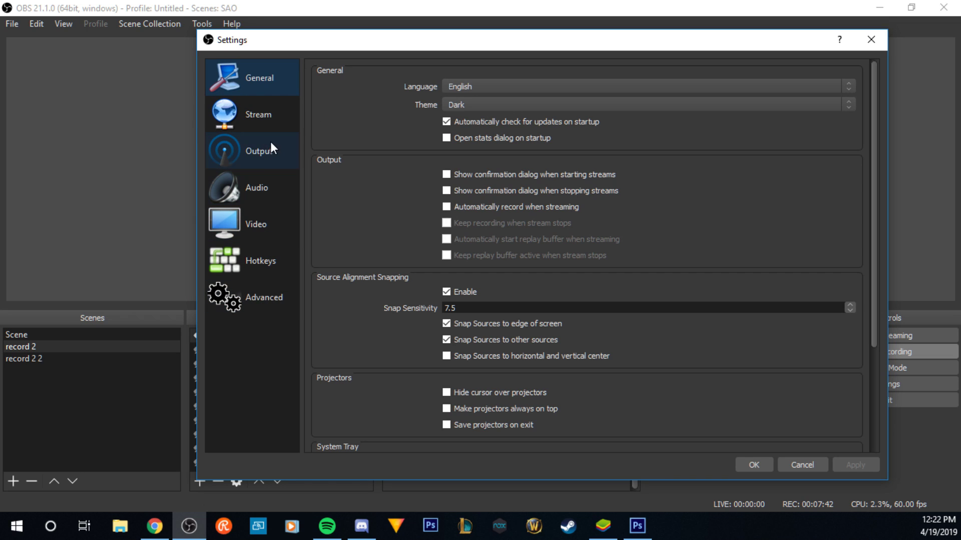
left_click(250, 148)
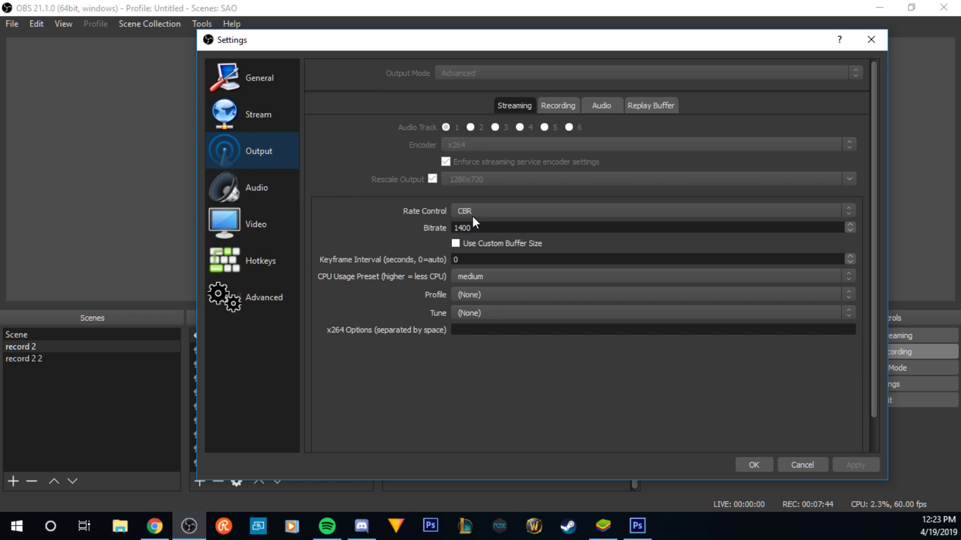
left_click(445, 161)
Examine the recording output settings, from format and encoder down to bitrate, including the available encoder presets.
left_click(551, 104)
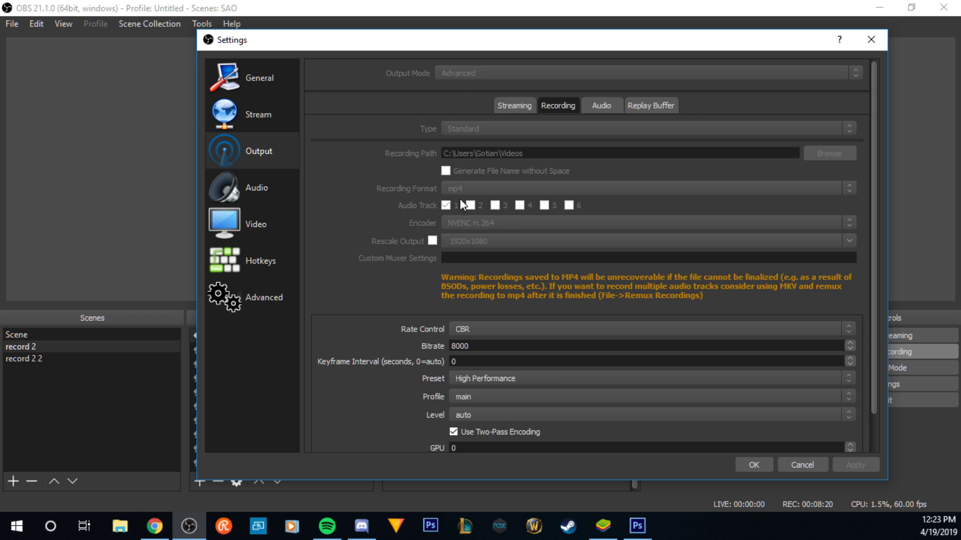
scroll(367, 288, "down", 1)
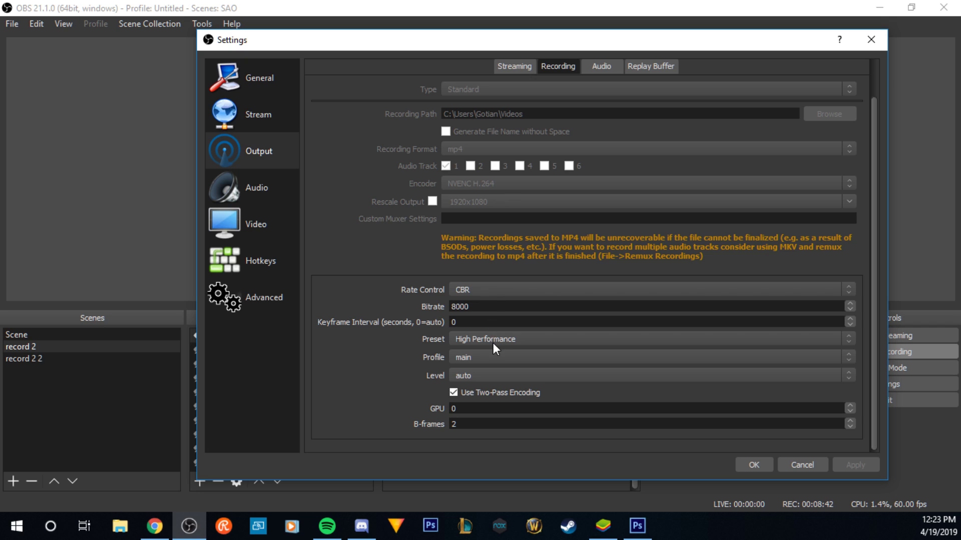
left_click(480, 337)
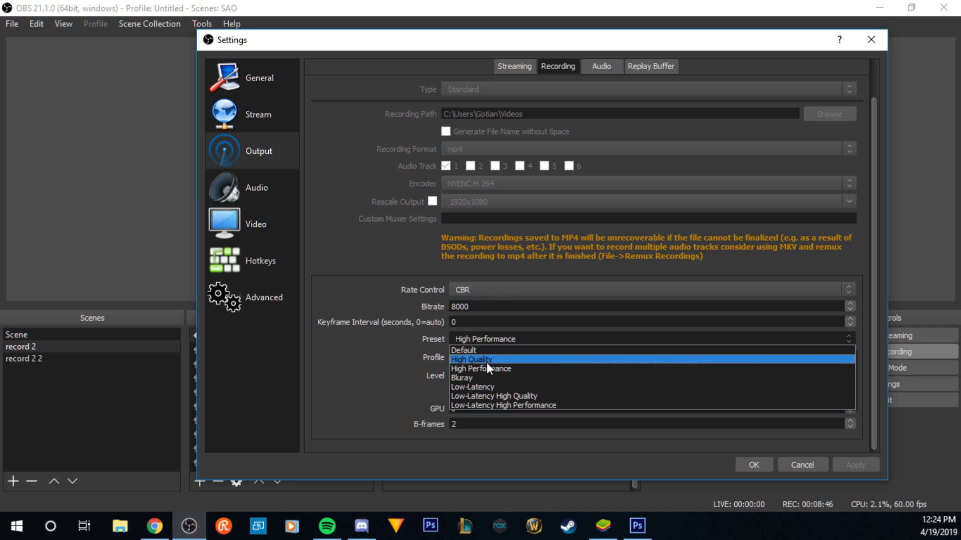
left_click(485, 340)
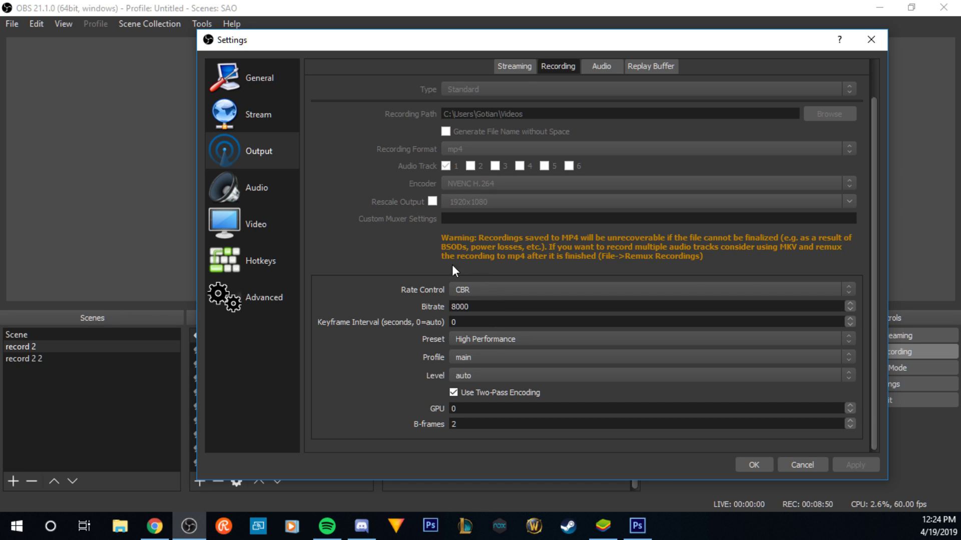
scroll(341, 254, "up", 2)
Examine the streaming output settings, including the available CPU usage presets.
left_click(516, 111)
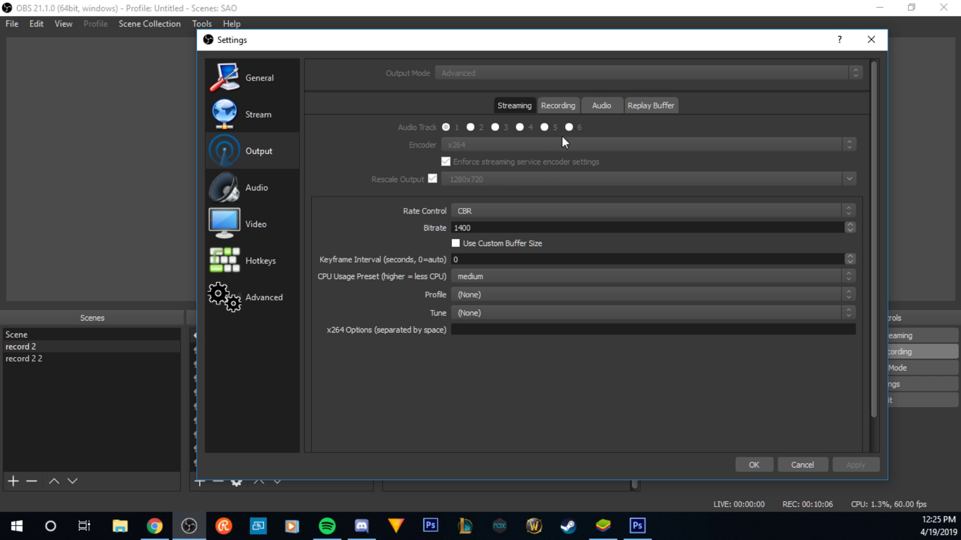
left_click_drag(527, 42, 424, 256)
left_click_drag(509, 15, 511, 16)
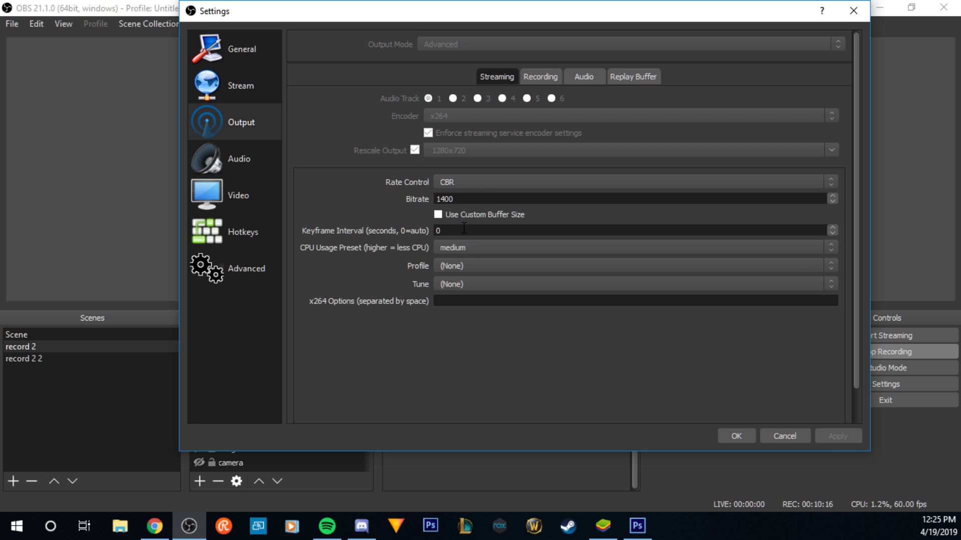
left_click(461, 242)
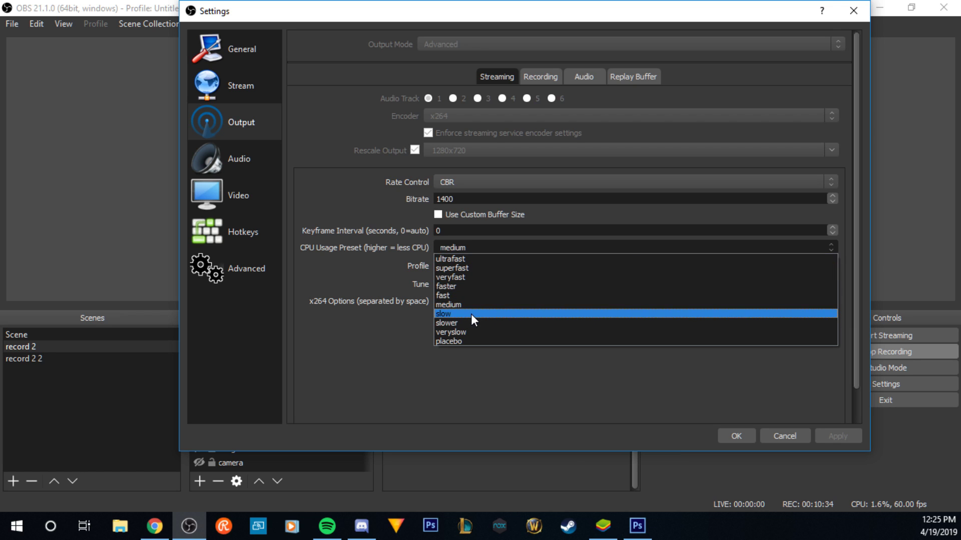
left_click(392, 249)
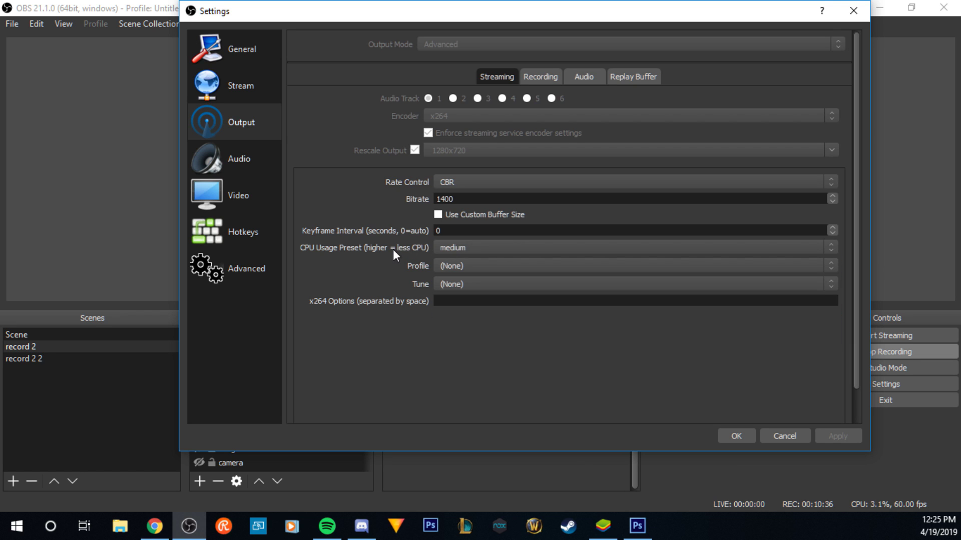
Examine the advanced settings, including the recording, stream delay, automatic reconnect and network sections.
left_click(246, 275)
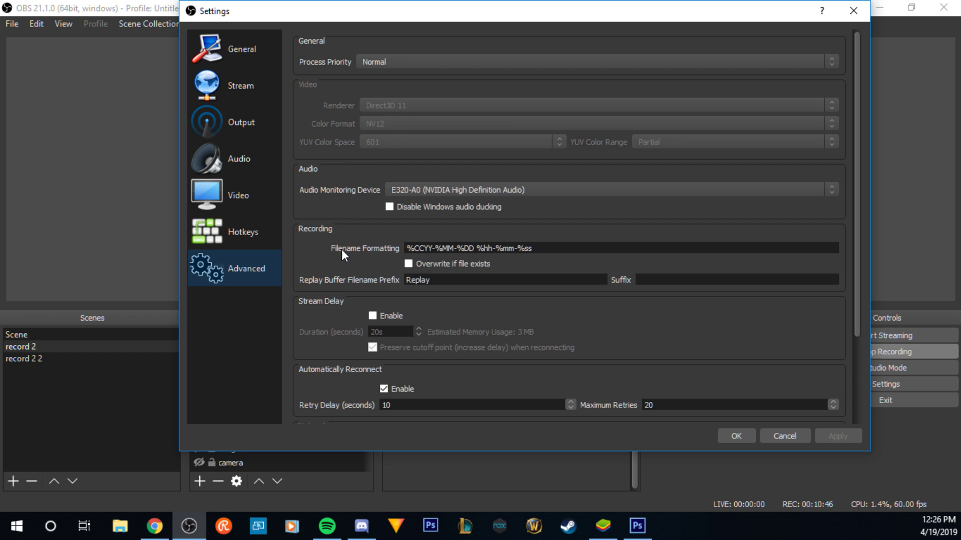
scroll(339, 251, "down", 5)
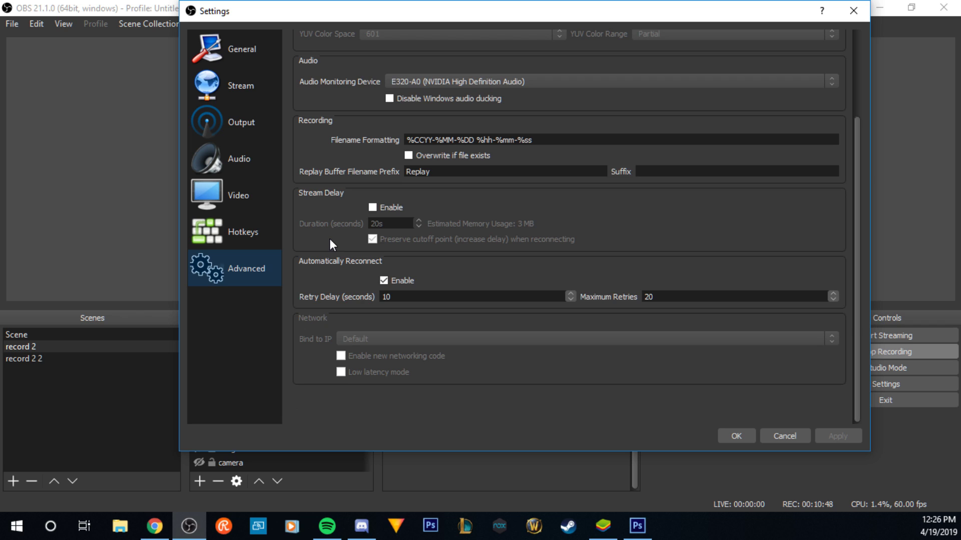
scroll(325, 240, "up", 5)
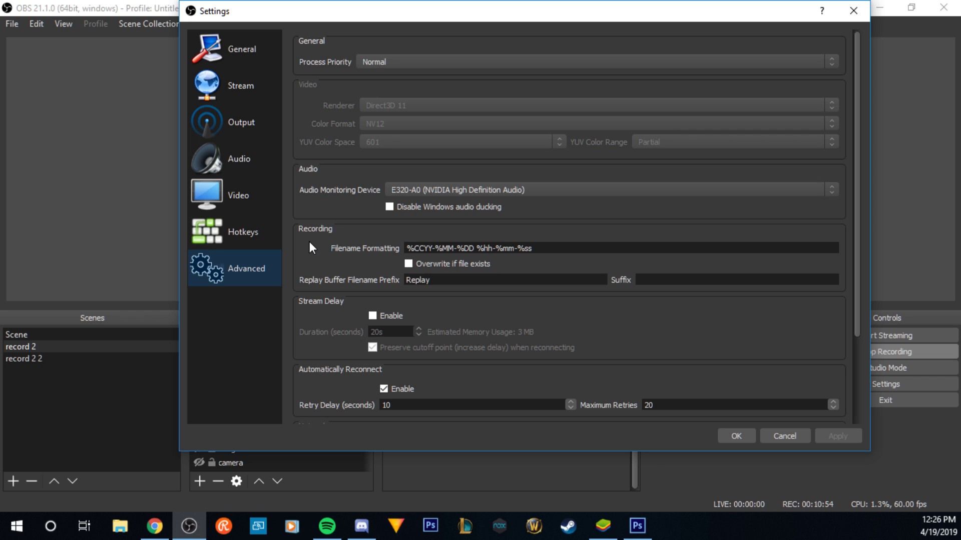
scroll(369, 233, "down", 2)
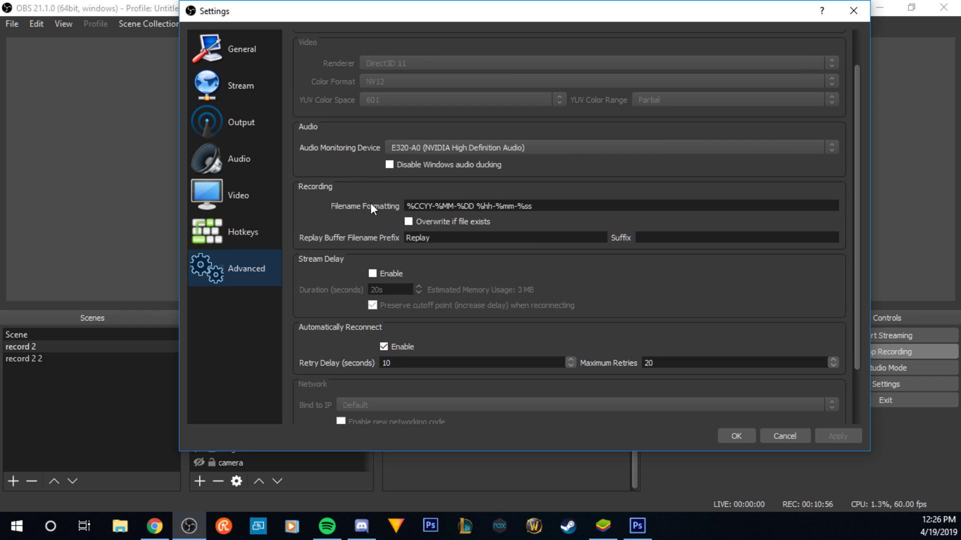
scroll(368, 223, "down", 3)
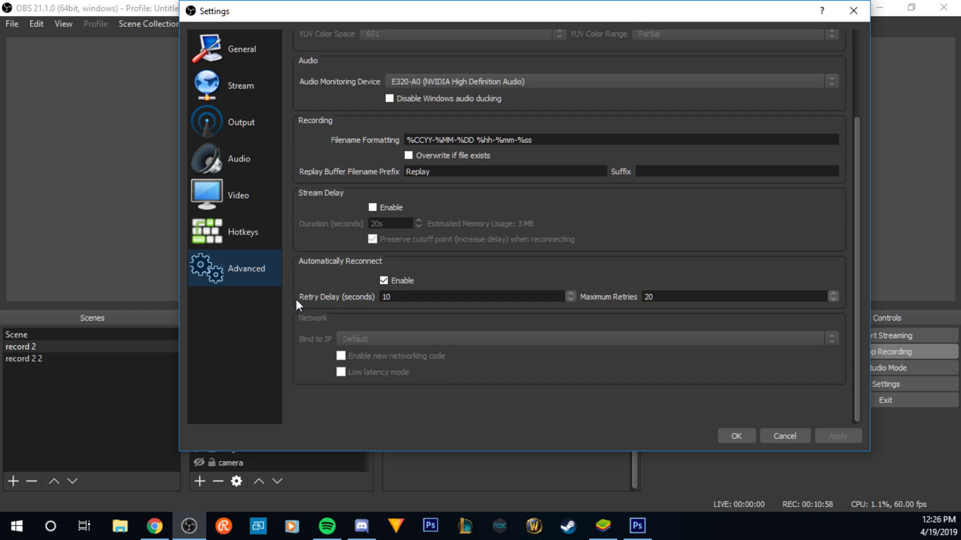
scroll(317, 215, "up", 5)
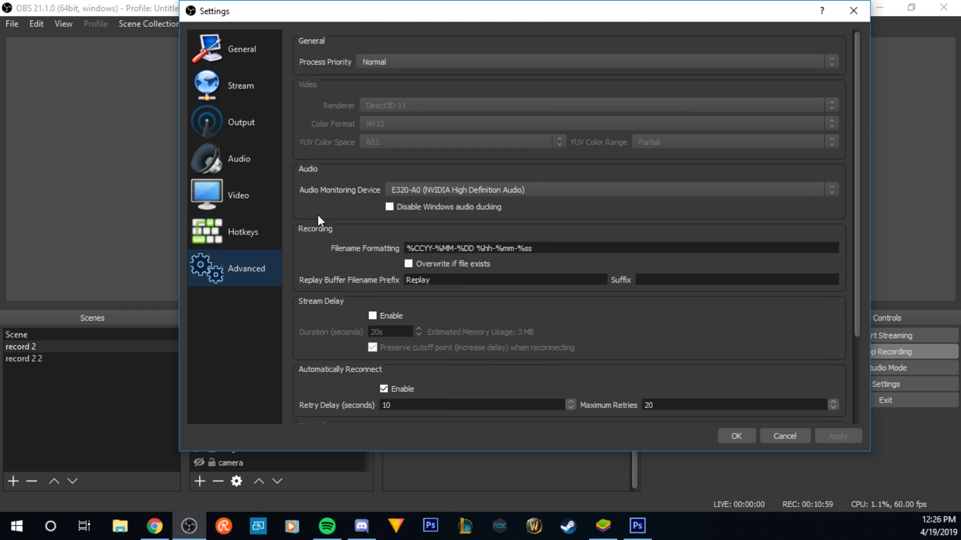
Check the stream and audio settings, and return to the streaming output options.
left_click(251, 89)
left_click(244, 158)
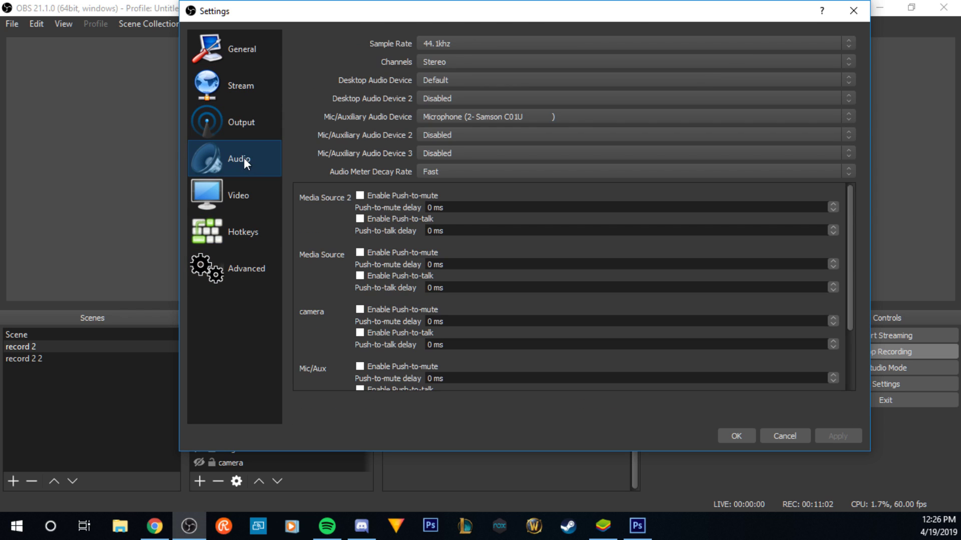
left_click(244, 123)
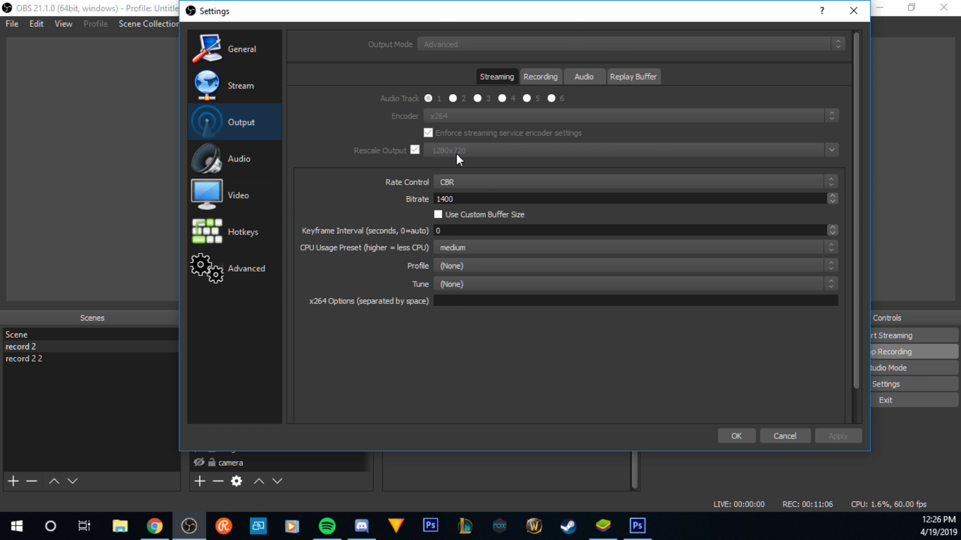
Examine the video settings for canvas resolution, output resolution, downscale filter and FPS.
left_click(222, 193)
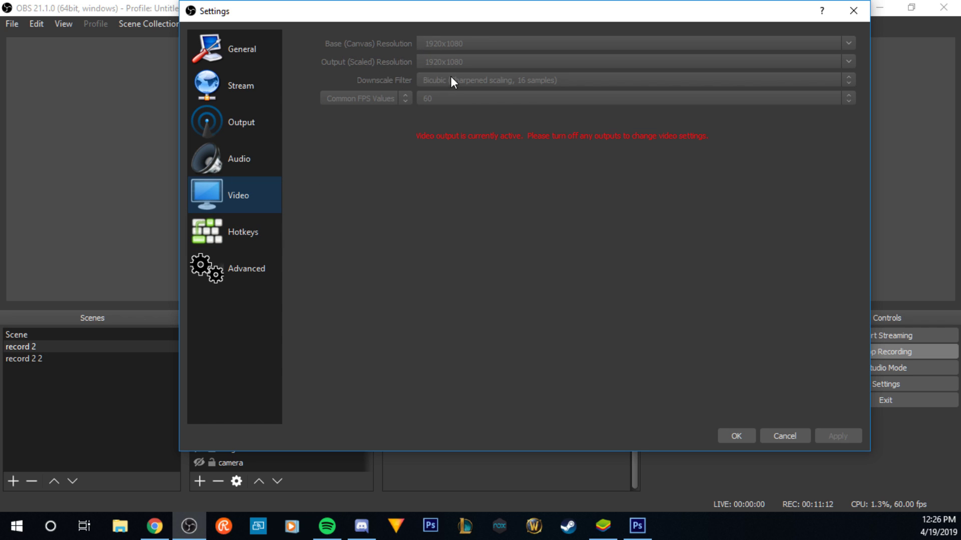
left_click_drag(460, 15, 461, 263)
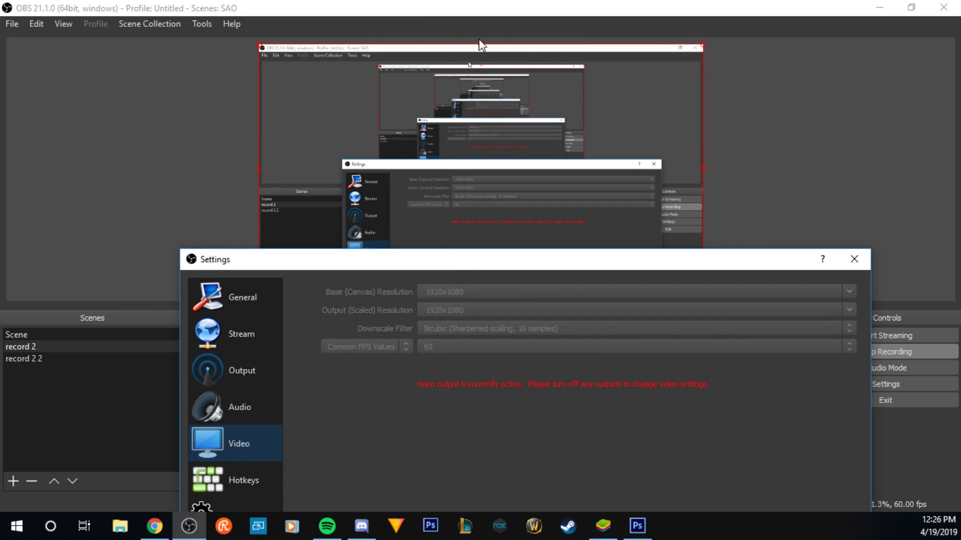
left_click_drag(657, 265, 666, 64)
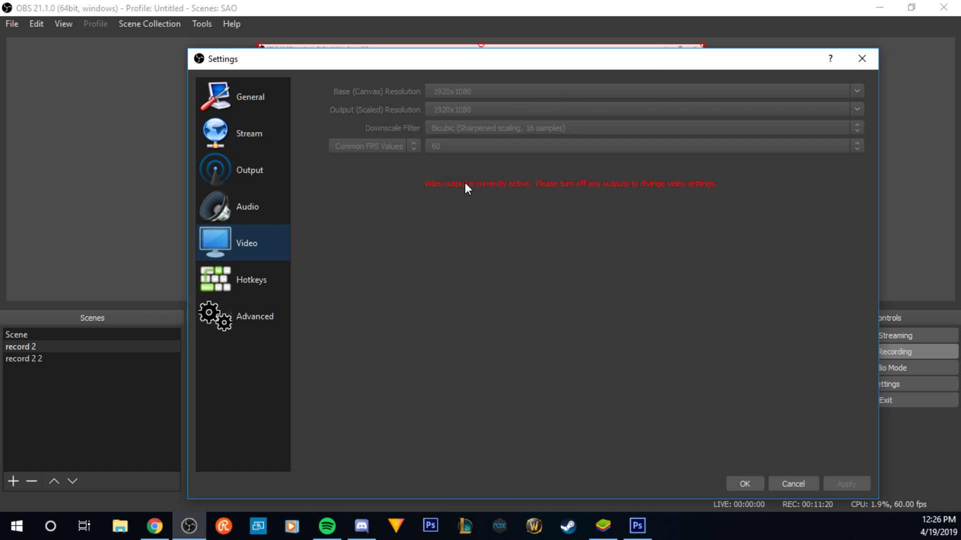
left_click_drag(536, 64, 557, 203)
left_click_drag(461, 206, 506, 27)
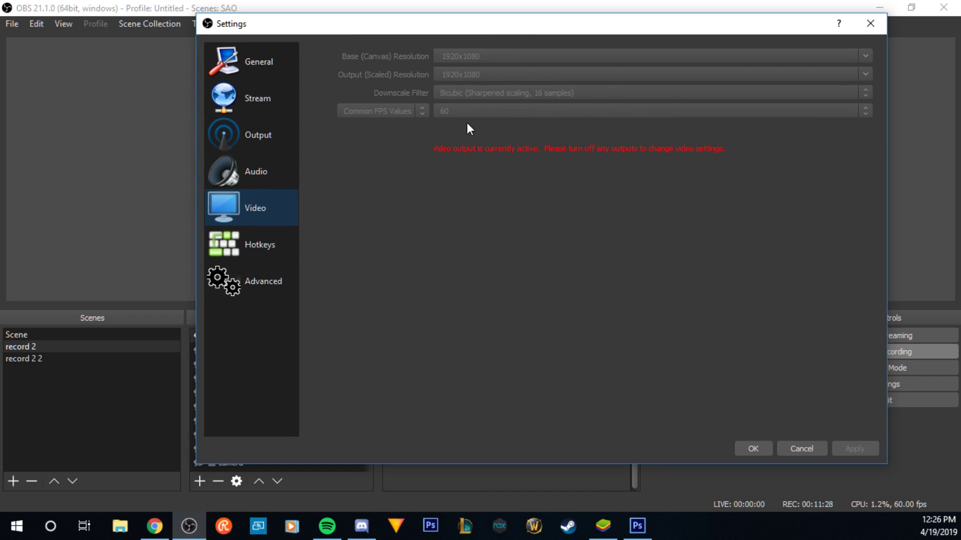
Recheck the streaming output settings and close the settings dialog, accepting the current configuration.
left_click(246, 129)
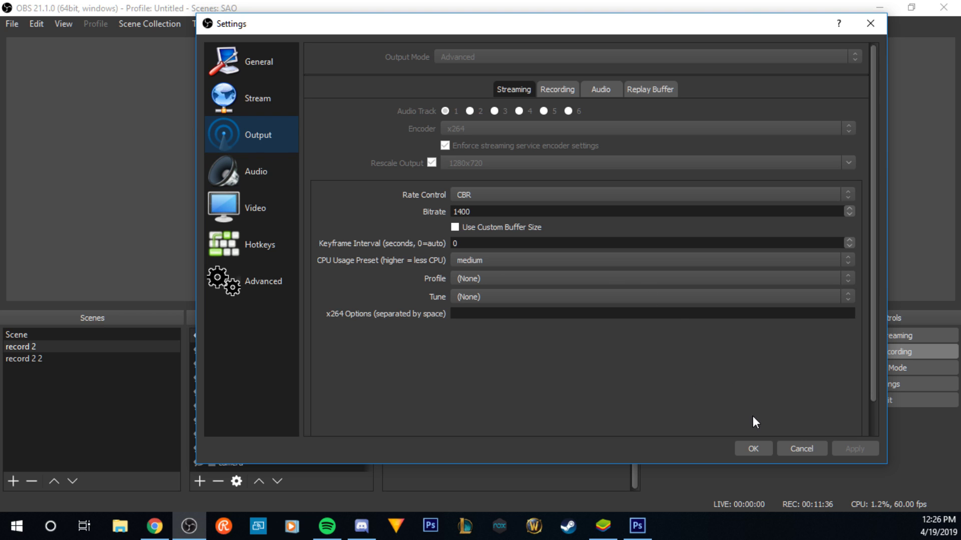
left_click(753, 447)
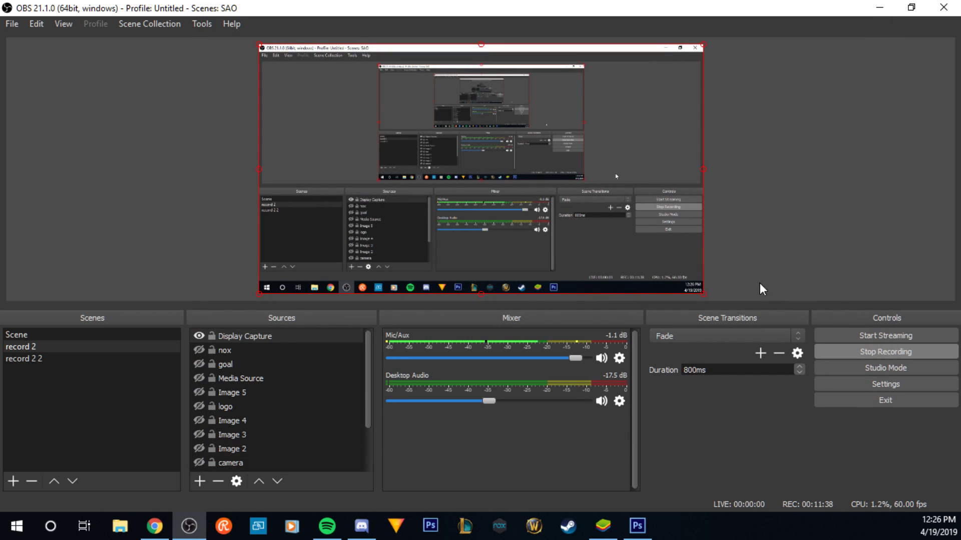